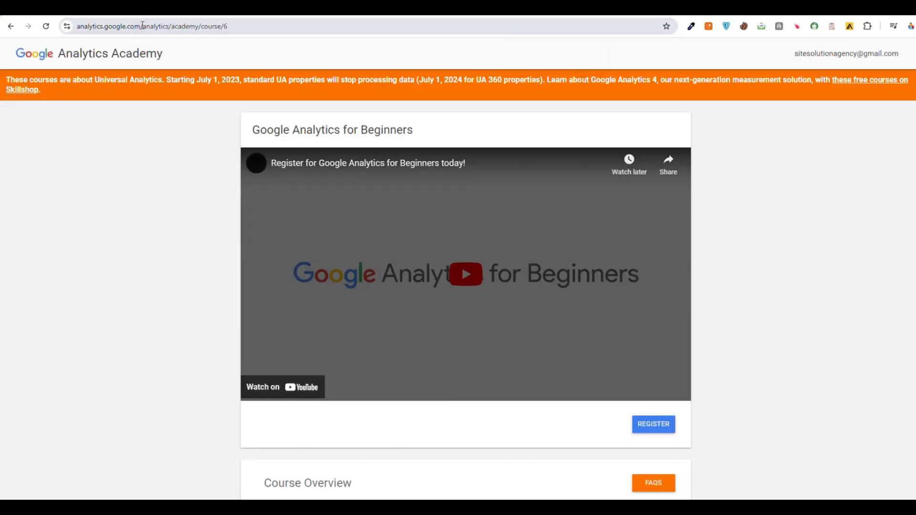
Open the Google Analytics home page at analytics.google.com instead of the Analytics Academy course
{"action": "left_click_drag", "start_coordinate": [139, 26], "coordinate": [229, 26]}
{"action": "key", "text": "BackSpace"}
{"action": "key", "text": "Return"}
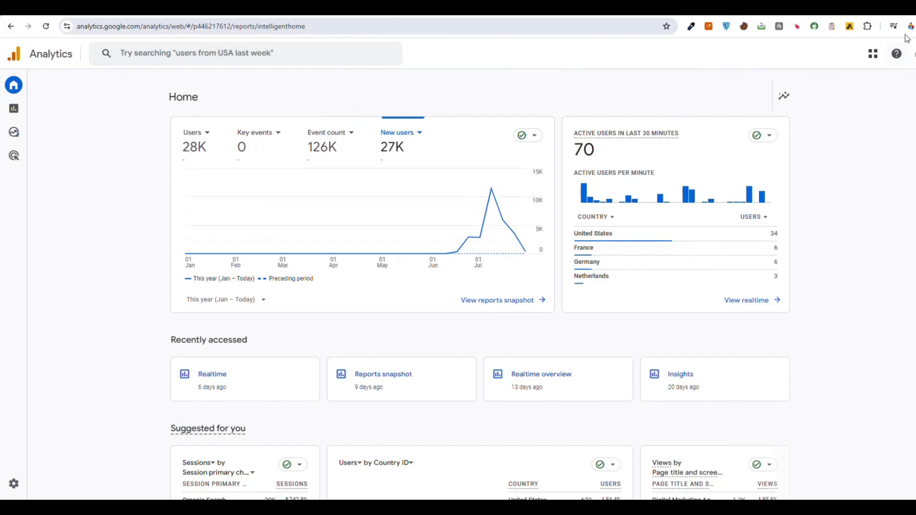
Switch to the other Webs Station Google account and start measuring to begin creating an Analytics account
{"action": "left_click", "coordinate": [912, 54]}
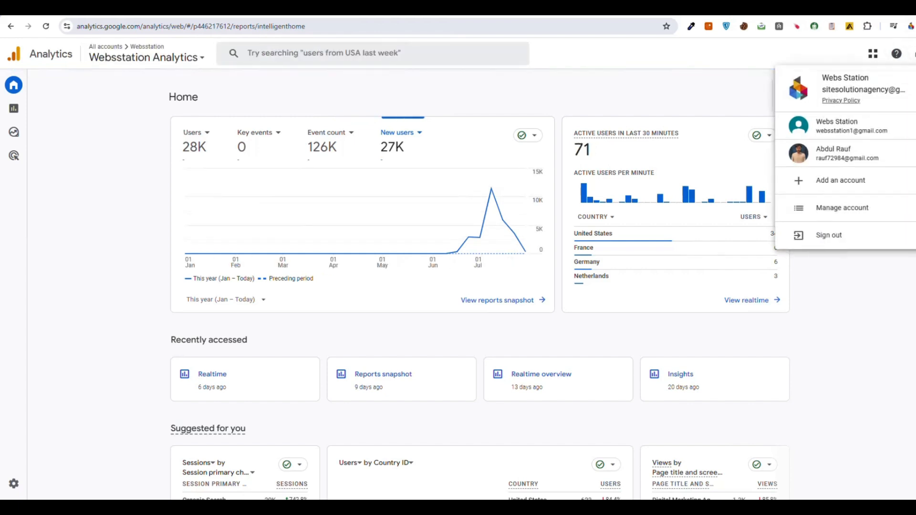
{"action": "left_click", "coordinate": [873, 126]}
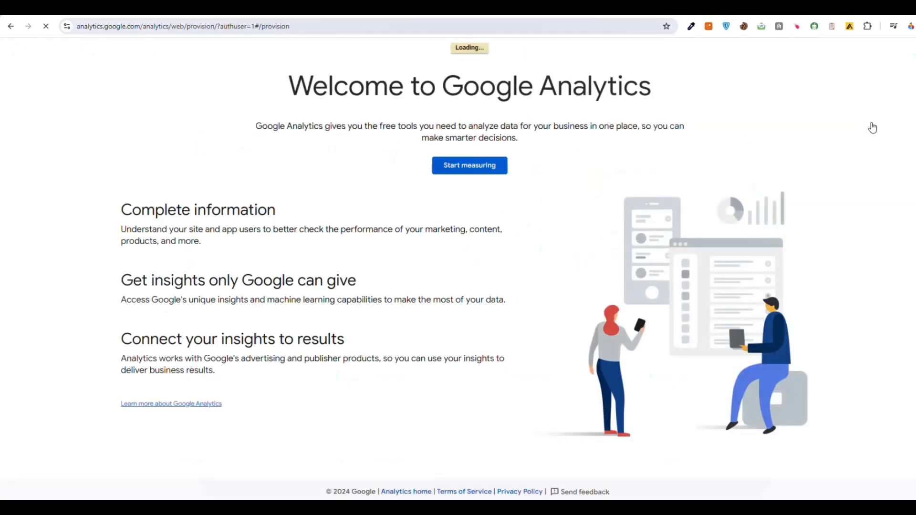
{"action": "left_click", "coordinate": [452, 203]}
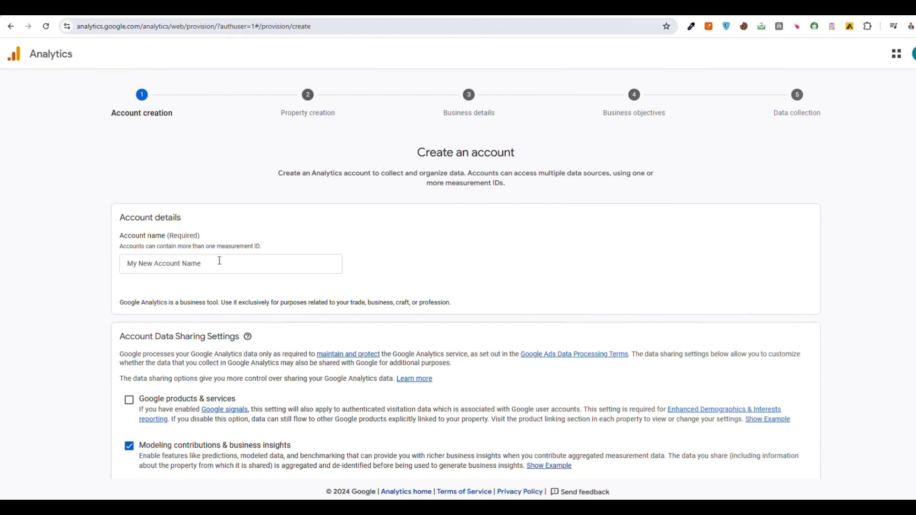
Name the new Analytics account "test website" and continue to property creation with the default data sharing settings
{"action": "left_click", "coordinate": [217, 263]}
{"action": "left_click", "coordinate": [212, 267]}
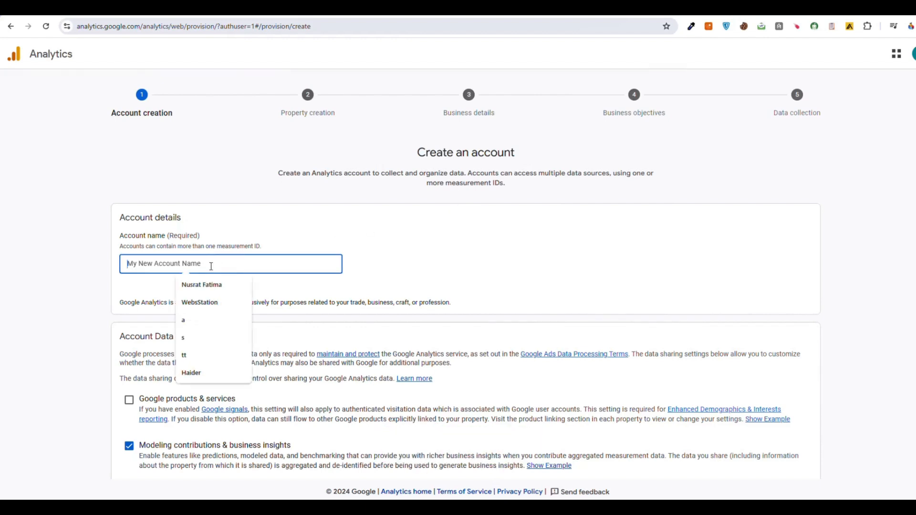
{"action": "type", "text": "test website"}
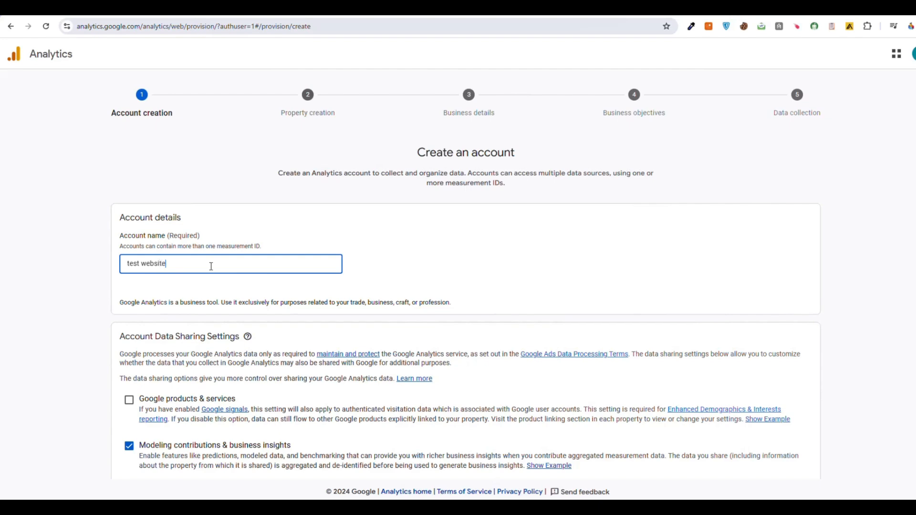
{"action": "left_click", "coordinate": [237, 233]}
{"action": "scroll", "coordinate": [238, 233], "scroll_direction": "down", "scroll_amount": 4}
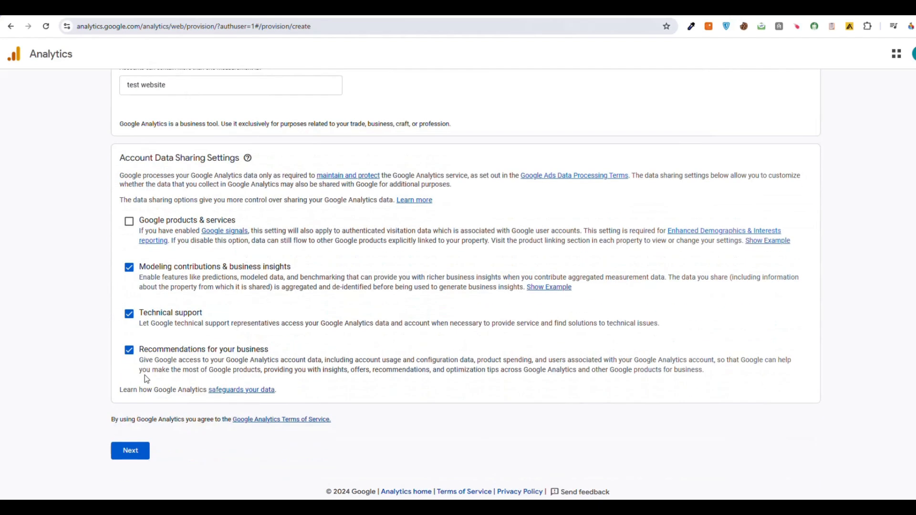
{"action": "left_click", "coordinate": [131, 455]}
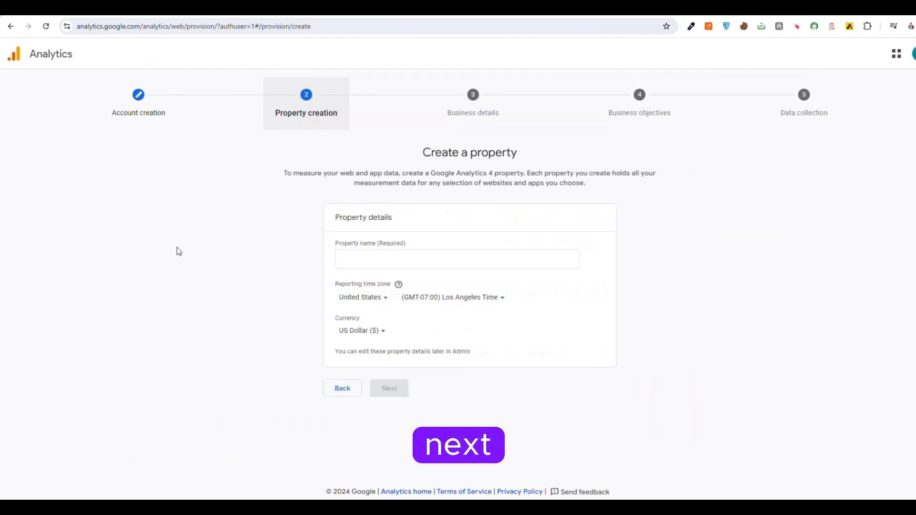
Name the property "test website" and continue to the business details
{"action": "left_click", "coordinate": [424, 257]}
{"action": "type", "text": "t"}
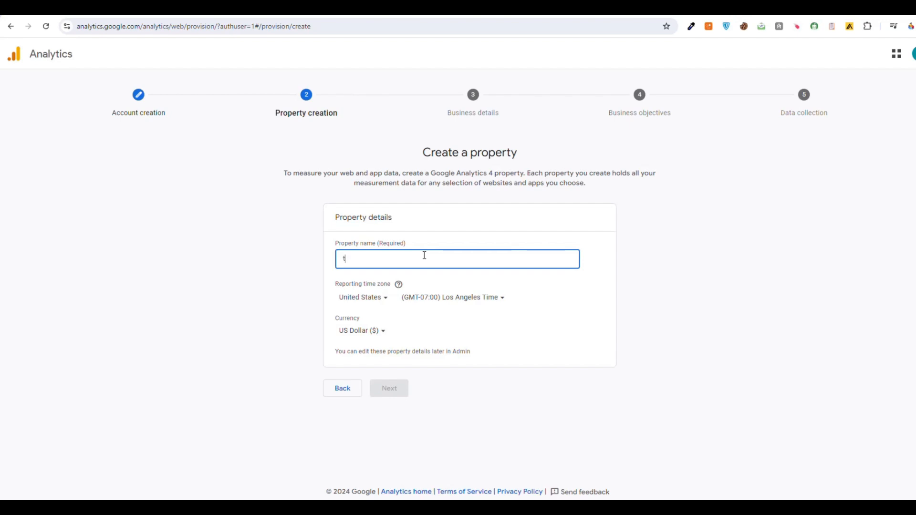
{"action": "type", "text": "est website"}
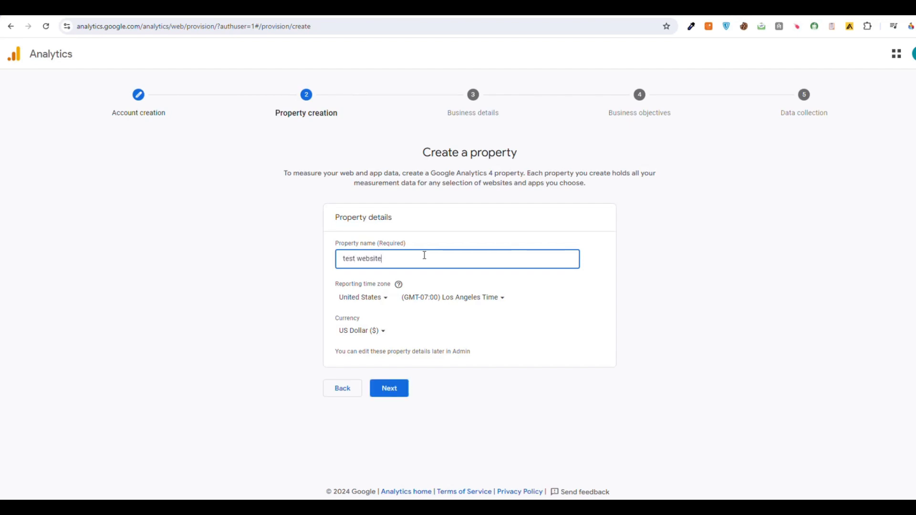
{"action": "left_click", "coordinate": [394, 388]}
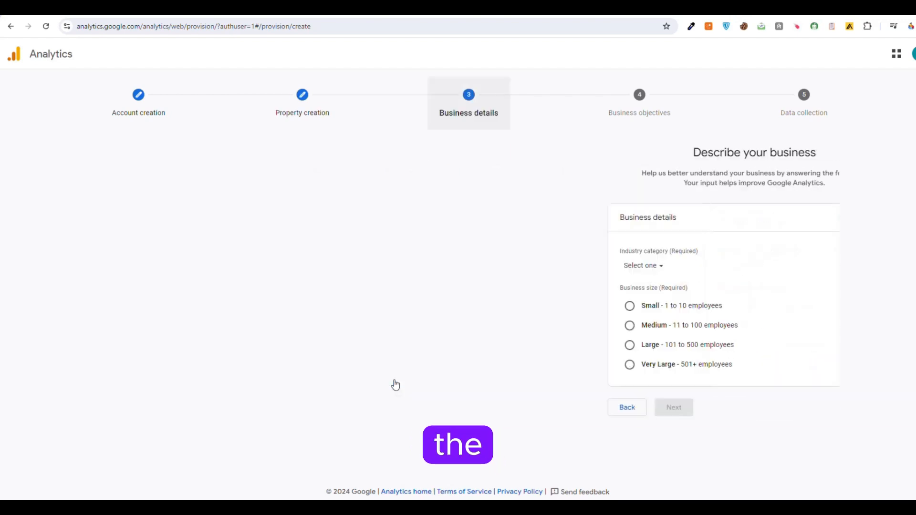
Set the business size to Small (1 to 10 employees) and open the industry category choices
{"action": "left_click", "coordinate": [358, 309]}
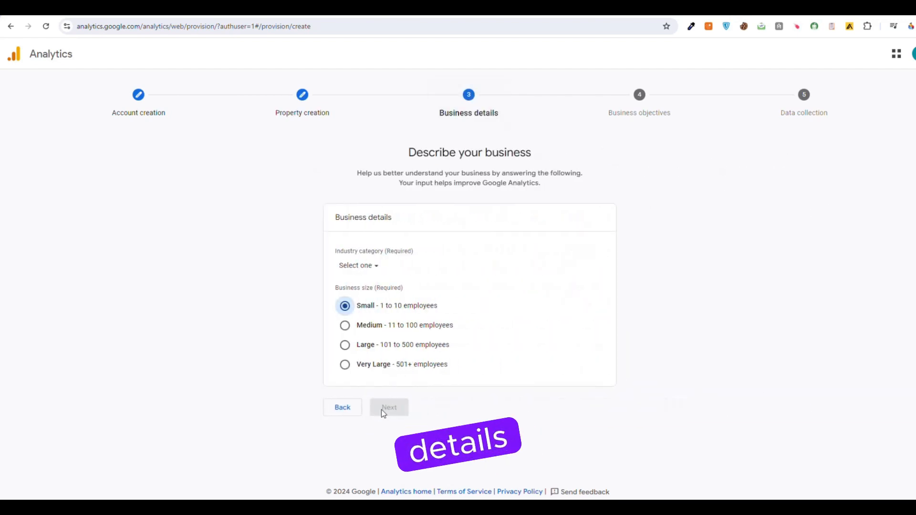
{"action": "left_click", "coordinate": [353, 264]}
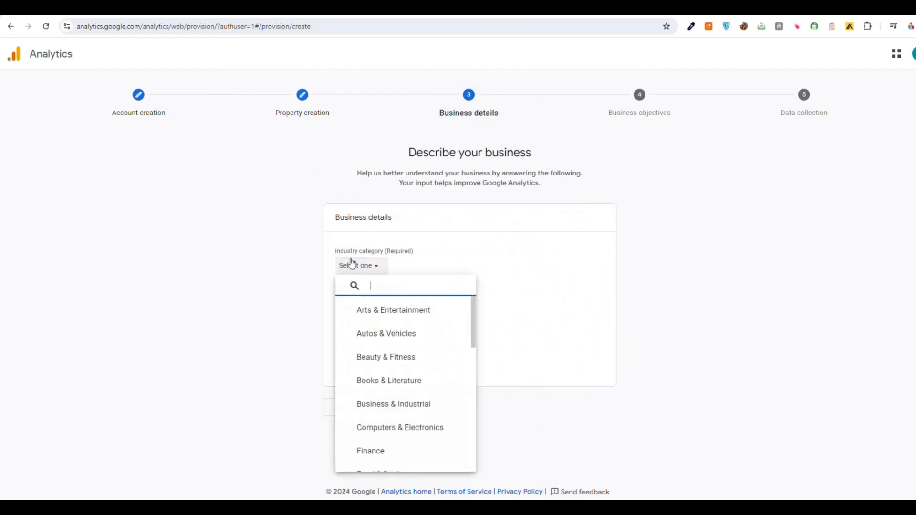
{"action": "type", "text": "ma"}
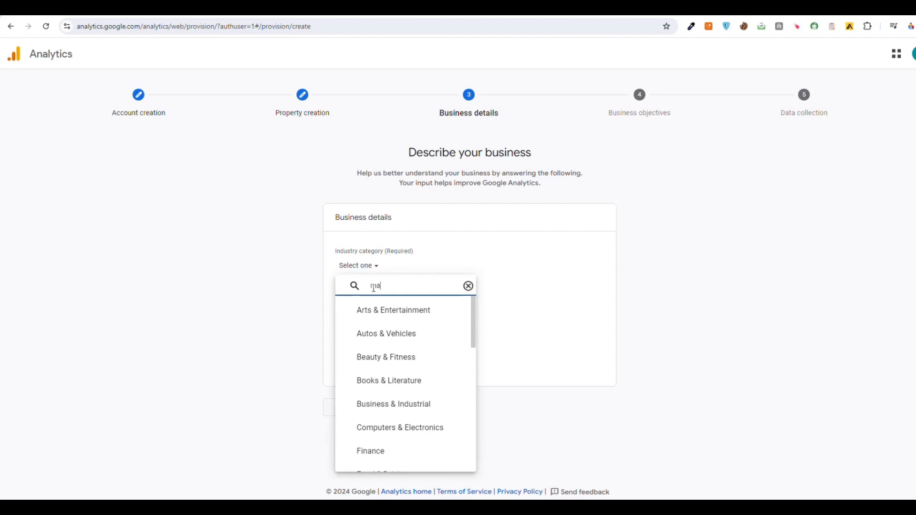
{"action": "type", "text": "r"}
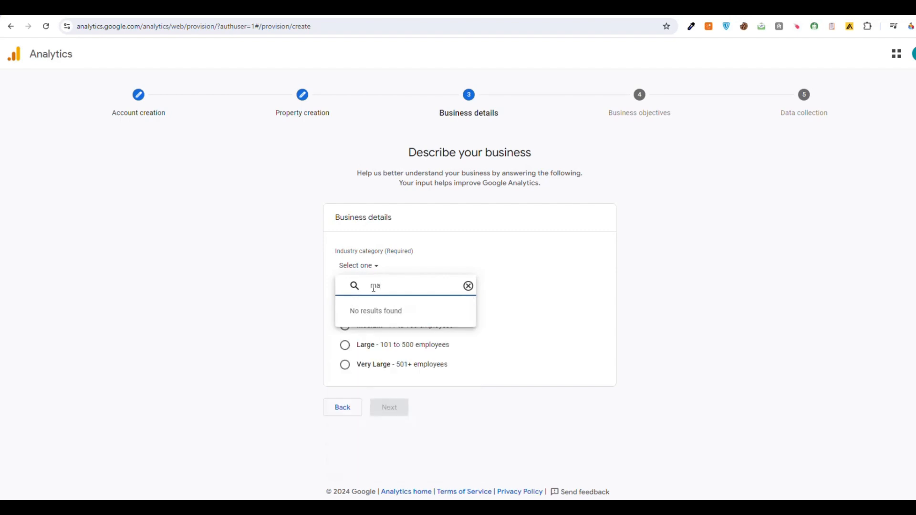
{"action": "key", "text": "BackSpace"}
{"action": "key", "text": "BackSpace"}
{"action": "key", "text": "BackSpace"}
Choose Home & Garden as the industry category and continue to the business objectives
{"action": "scroll", "coordinate": [394, 370], "scroll_direction": "down", "scroll_amount": 1}
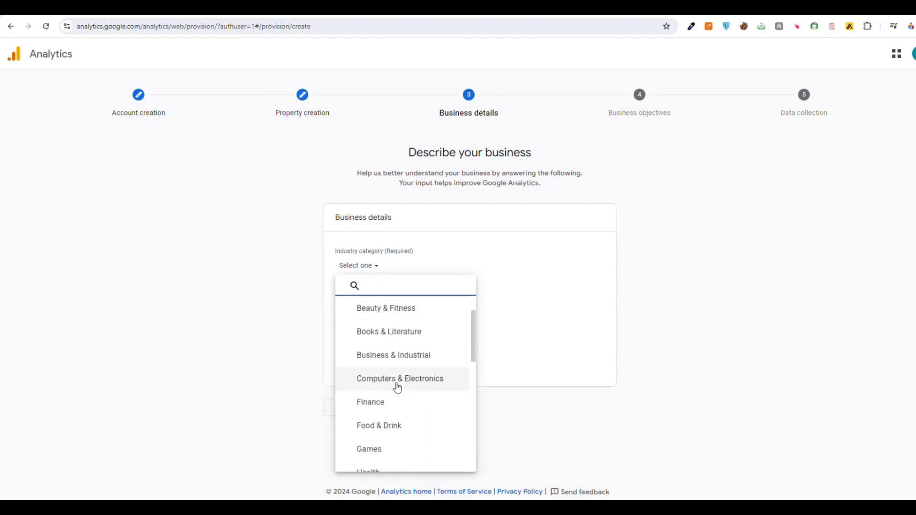
{"action": "scroll", "coordinate": [397, 389], "scroll_direction": "down", "scroll_amount": 3}
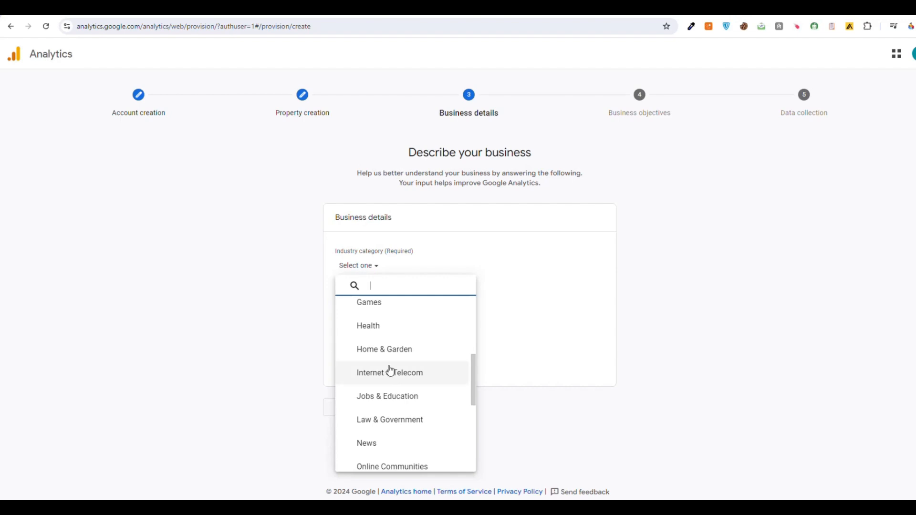
{"action": "left_click", "coordinate": [390, 352]}
{"action": "left_click", "coordinate": [388, 408]}
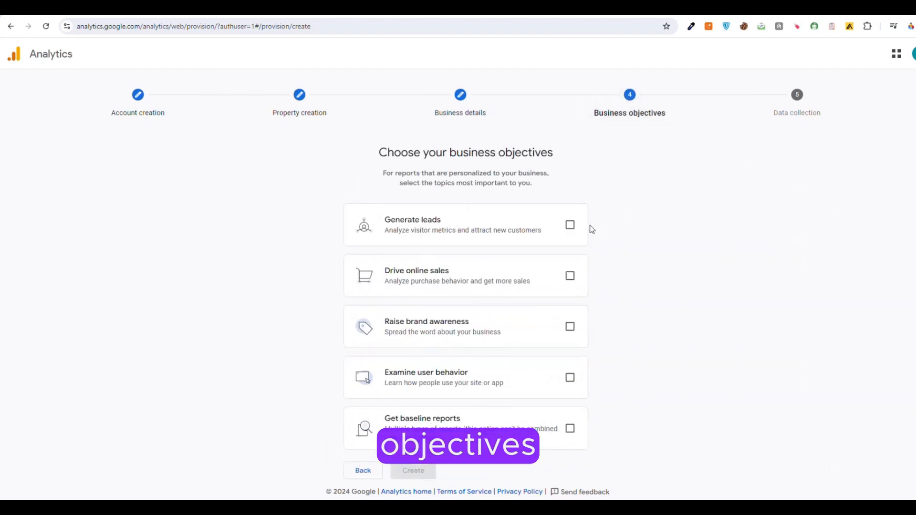
Select the business objectives Generate leads, Drive online sales and Raise brand awareness
{"action": "left_click", "coordinate": [570, 225]}
{"action": "left_click", "coordinate": [570, 276]}
{"action": "left_click", "coordinate": [570, 328]}
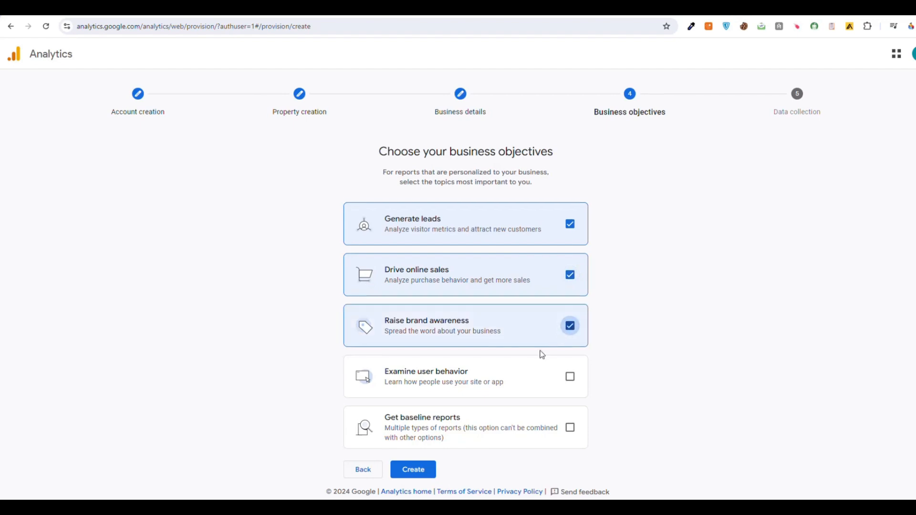
{"action": "scroll", "coordinate": [477, 406], "scroll_direction": "down", "scroll_amount": 1}
Create the account and property, accepting the Terms of Service together with the GDPR Data Processing Terms
{"action": "left_click", "coordinate": [412, 451]}
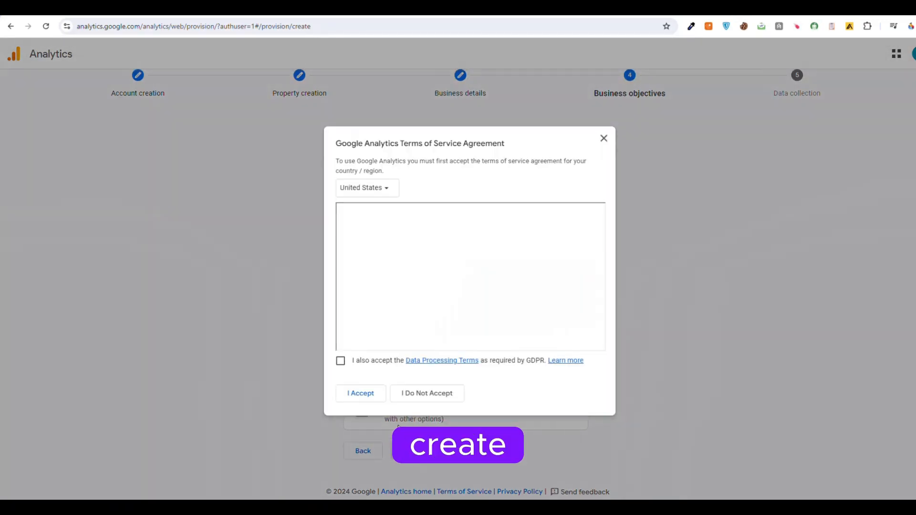
{"action": "left_click", "coordinate": [341, 361]}
{"action": "left_click", "coordinate": [365, 394]}
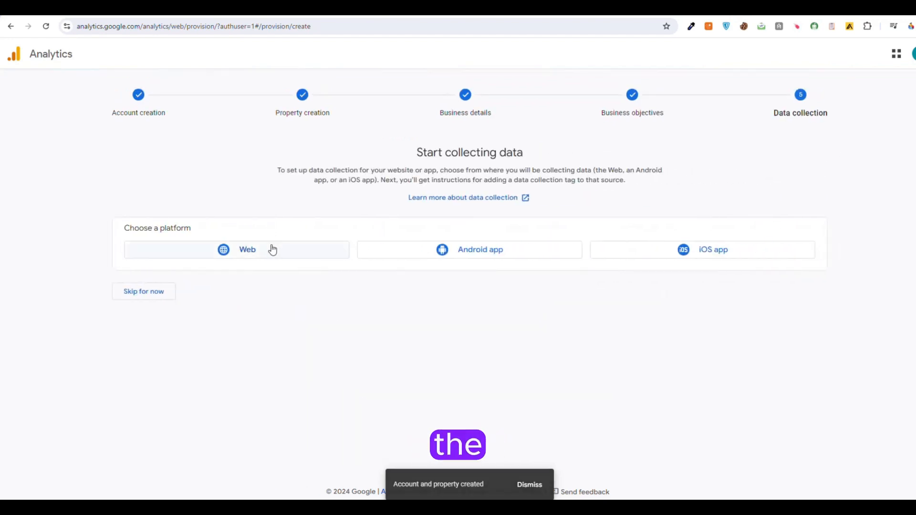
{"action": "left_click", "coordinate": [272, 249]}
{"action": "left_click", "coordinate": [352, 140]}
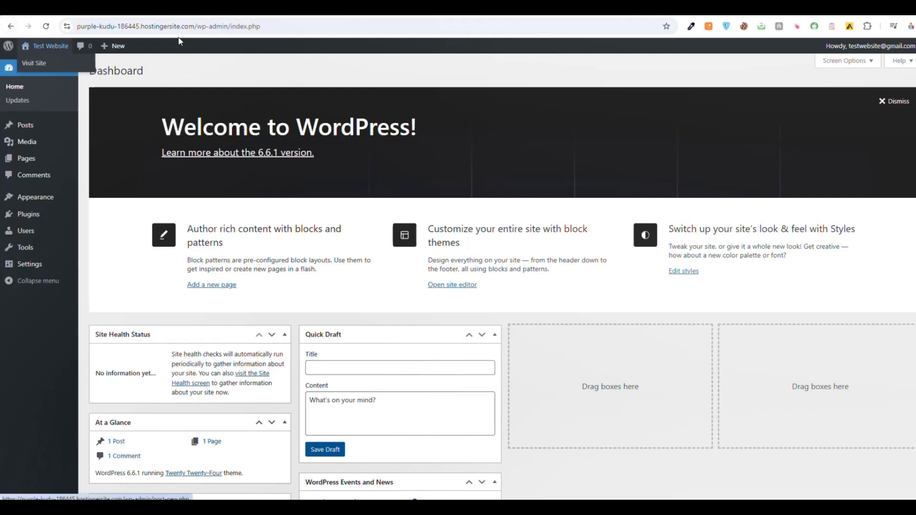
{"action": "left_click_drag", "start_coordinate": [200, 25], "coordinate": [67, 26]}
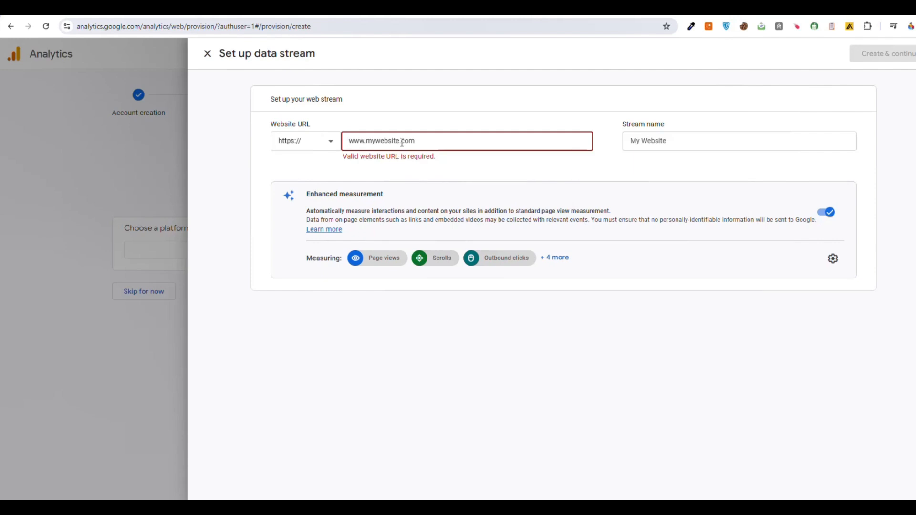
{"action": "type", "text": "https://purple-kudu-186445.hostingersite.com/"}
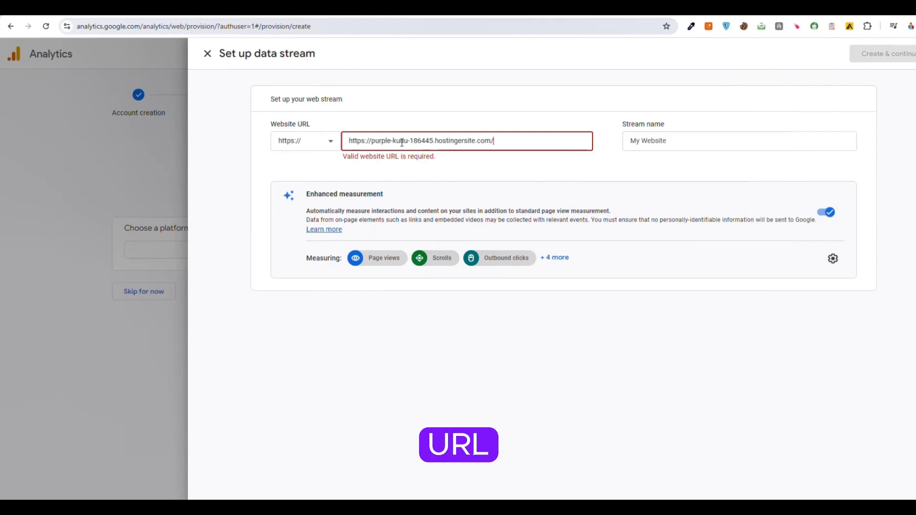
{"action": "left_click_drag", "start_coordinate": [374, 139], "coordinate": [272, 147]}
{"action": "key", "text": "BackSpace"}
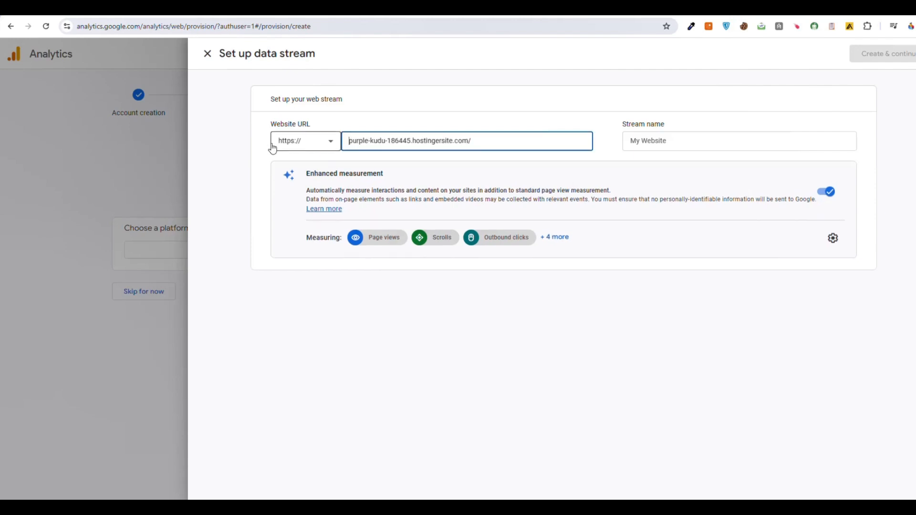
{"action": "left_click", "coordinate": [274, 328]}
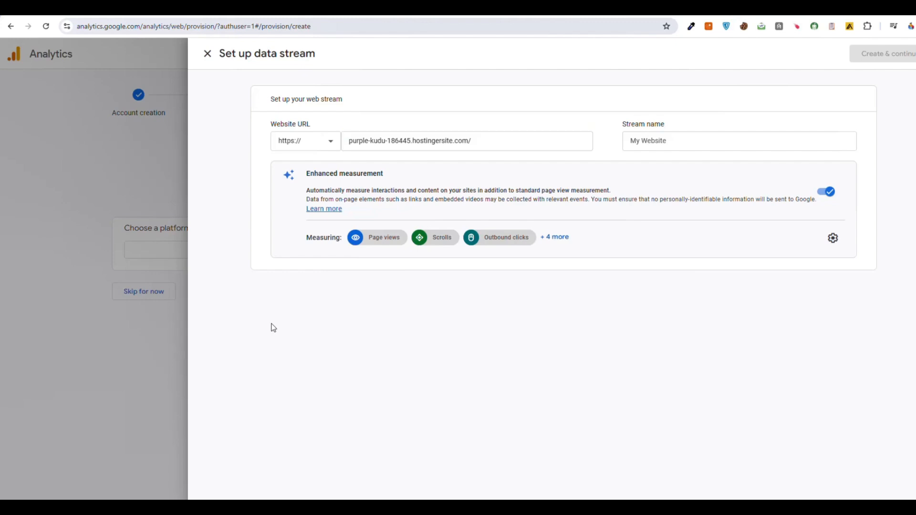
{"action": "left_click", "coordinate": [539, 141]}
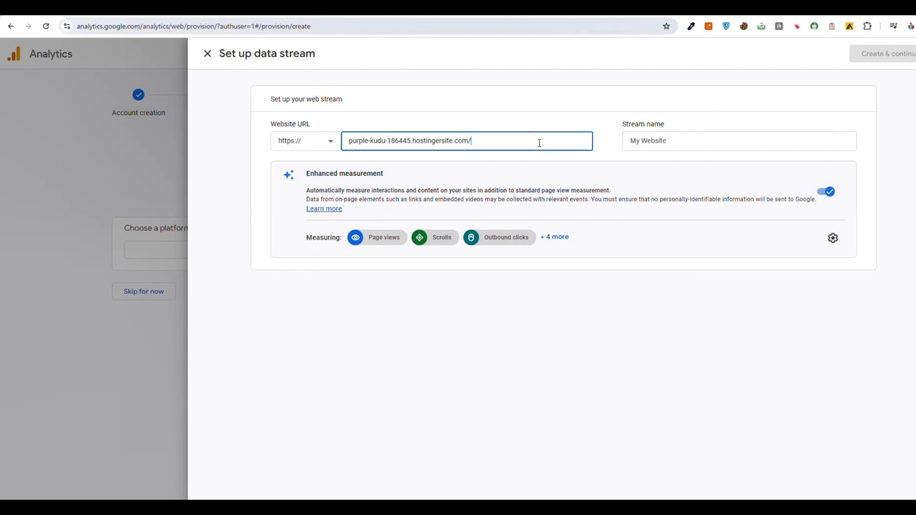
{"action": "left_click", "coordinate": [511, 366]}
{"action": "left_click", "coordinate": [321, 141]}
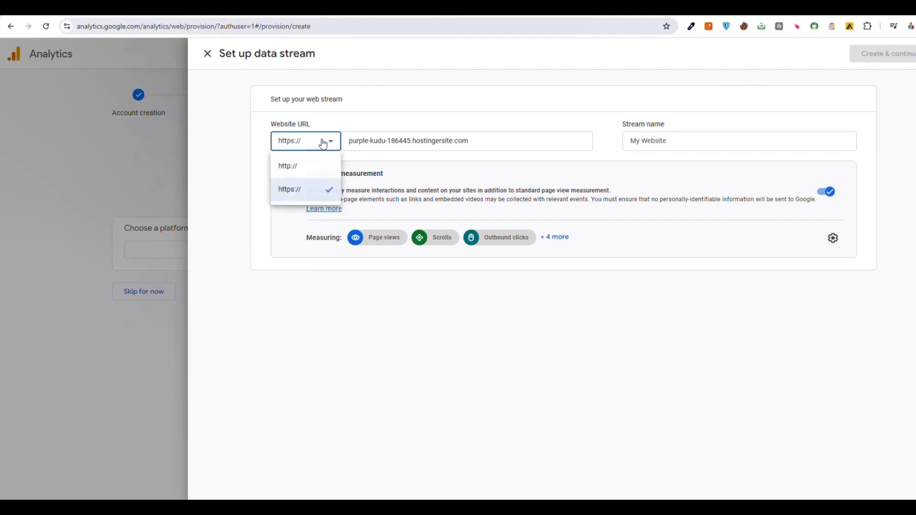
{"action": "left_click", "coordinate": [320, 166]}
{"action": "left_click", "coordinate": [319, 149]}
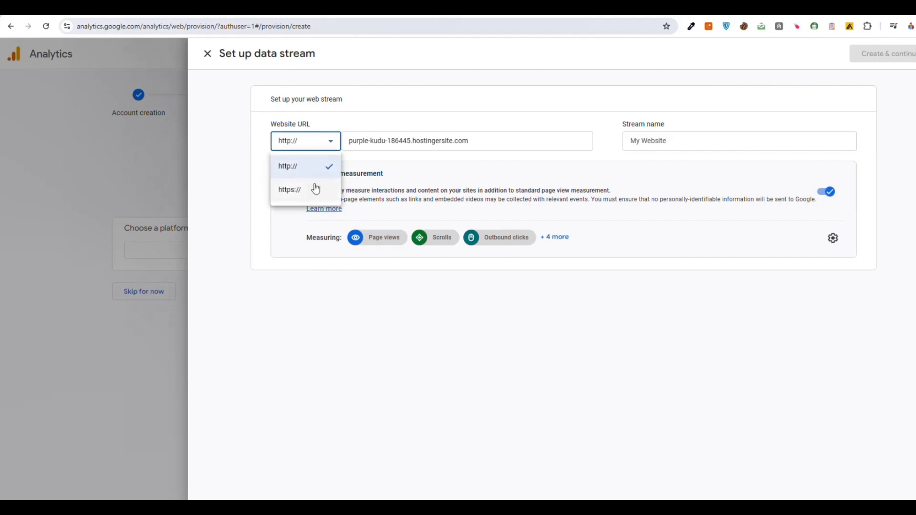
{"action": "left_click", "coordinate": [315, 188]}
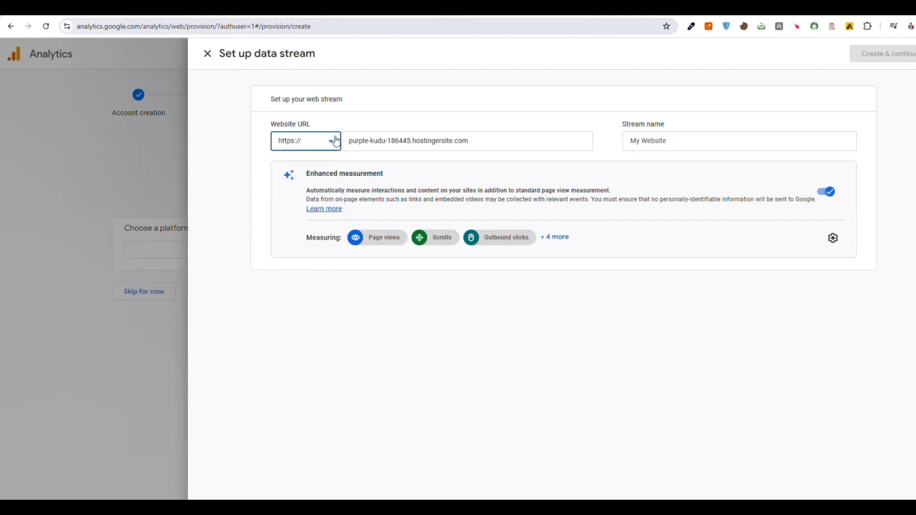
{"action": "left_click", "coordinate": [207, 54]}
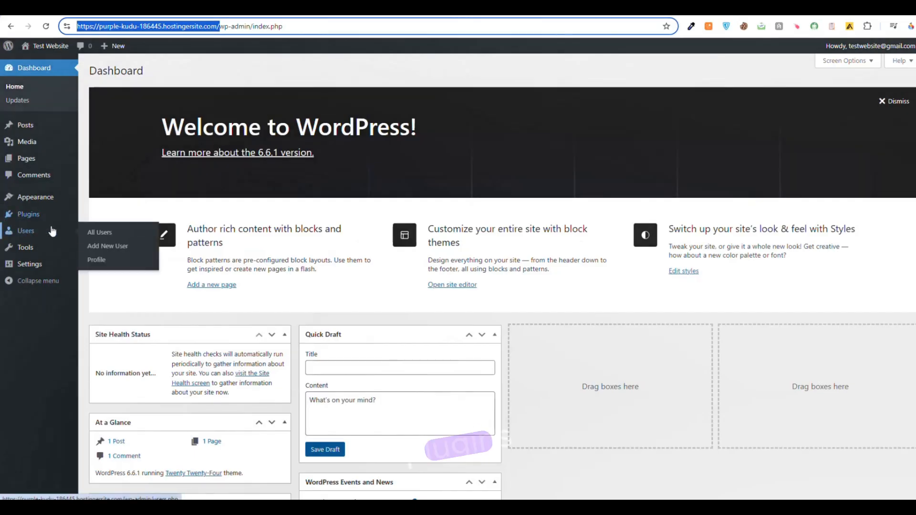
Switch to the WordPress admin dashboard and search the plugins available to add for "google analytics"
{"action": "mouse_move", "coordinate": [53, 214]}
{"action": "left_click", "coordinate": [115, 231]}
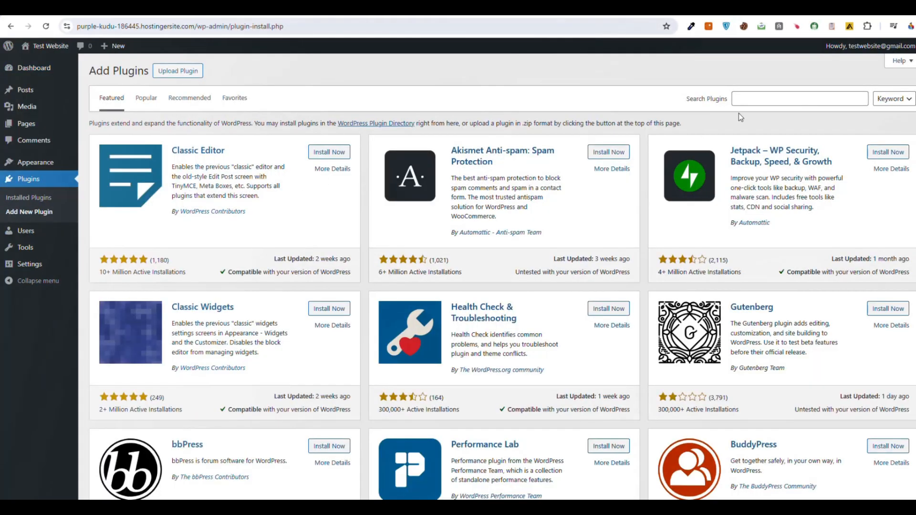
{"action": "left_click", "coordinate": [786, 98]}
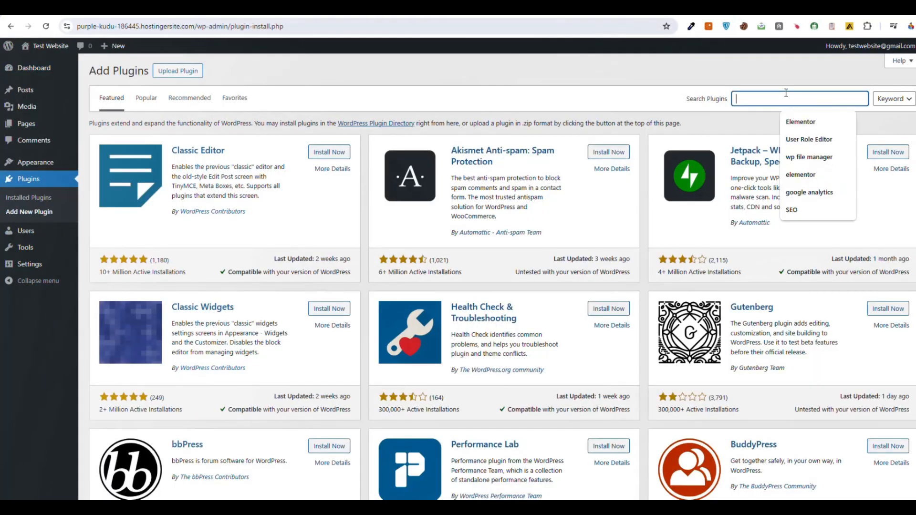
{"action": "type", "text": "google analyt"}
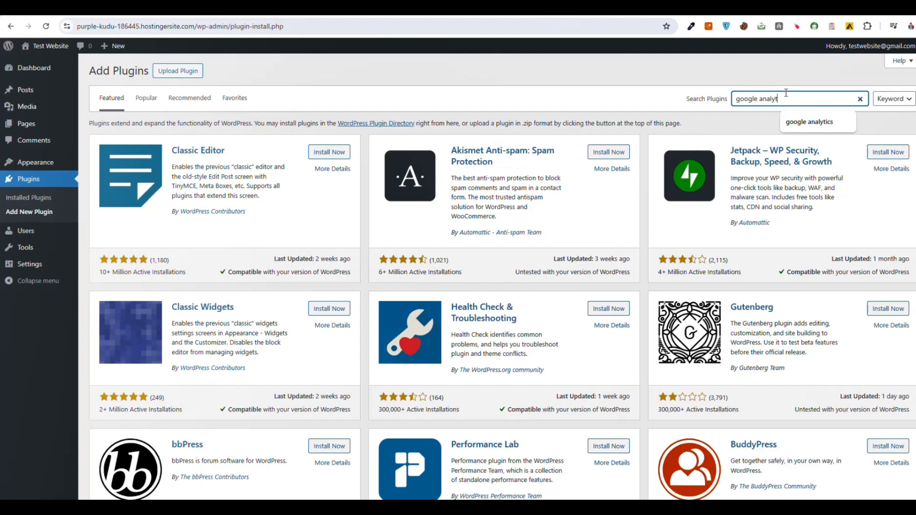
{"action": "type", "text": "ics"}
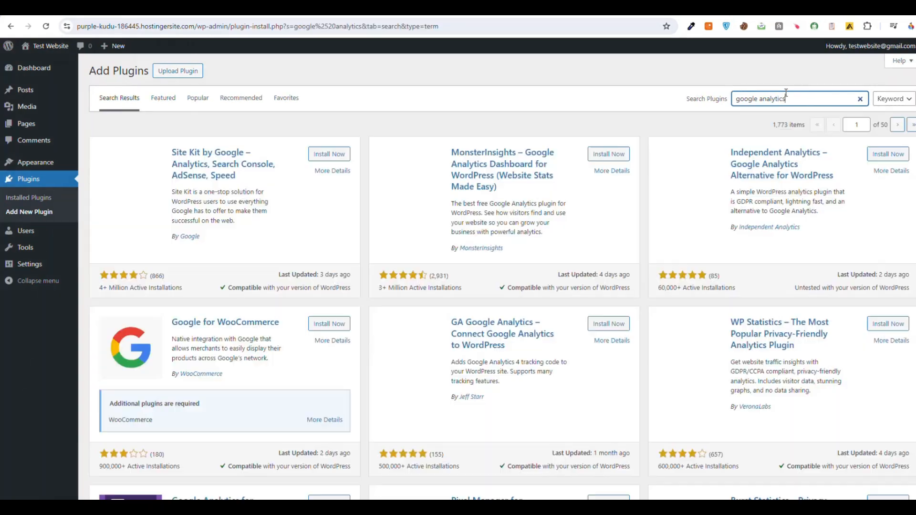
Install and activate the Site Kit by Google plugin, and open its setup page
{"action": "left_click", "coordinate": [350, 154]}
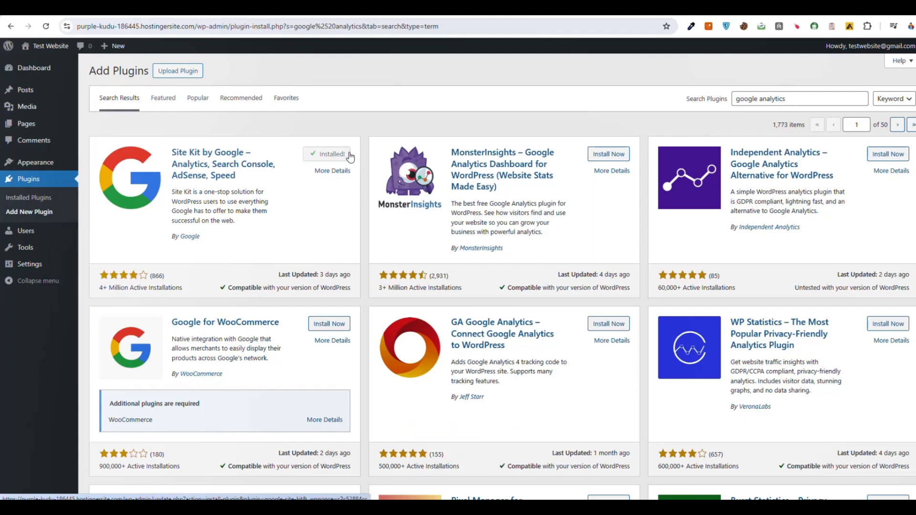
{"action": "left_click", "coordinate": [333, 157]}
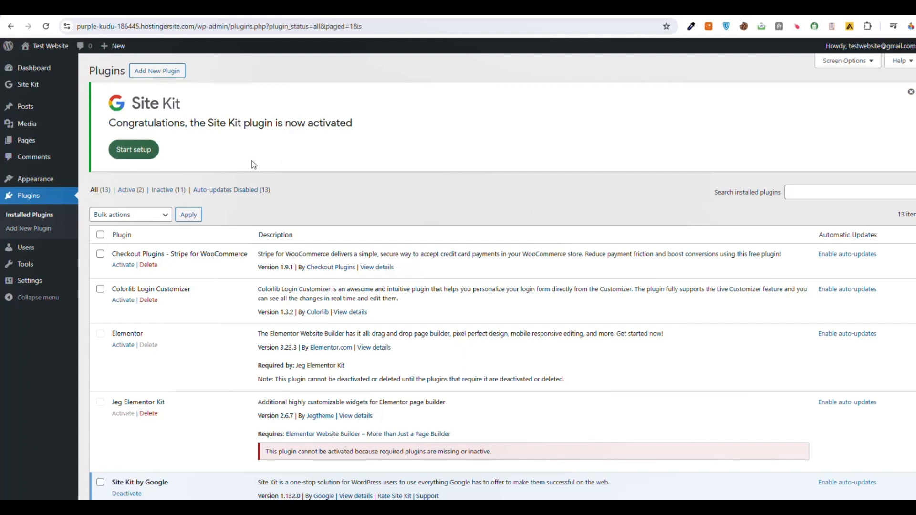
{"action": "mouse_move", "coordinate": [20, 89]}
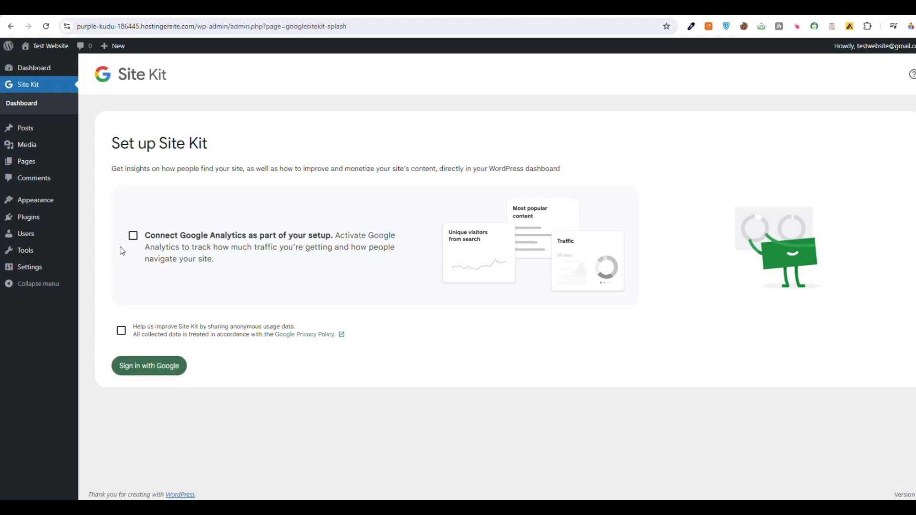
Sign in to Site Kit with the Google account, including the Google Analytics connection, and grant all the requested access
{"action": "left_click", "coordinate": [126, 375]}
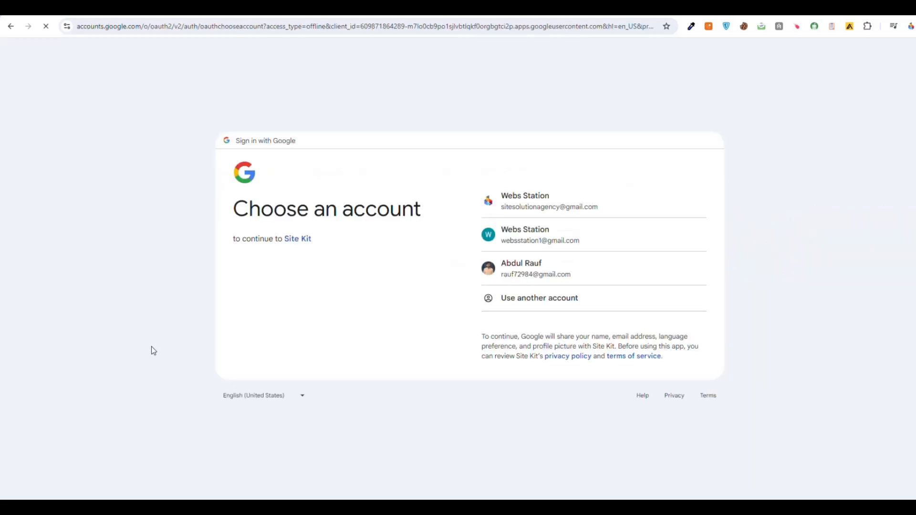
{"action": "left_click", "coordinate": [521, 244]}
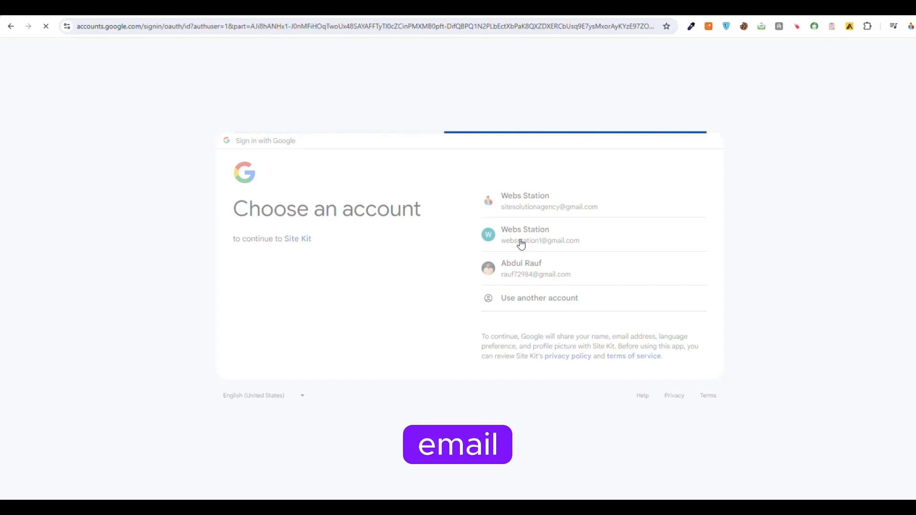
{"action": "left_click", "coordinate": [532, 320]}
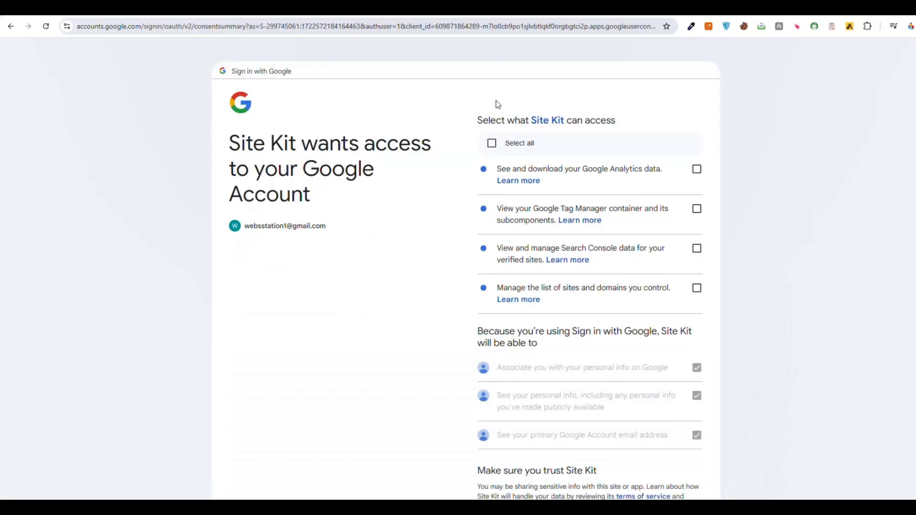
{"action": "left_click", "coordinate": [496, 144]}
{"action": "scroll", "coordinate": [558, 477], "scroll_direction": "down", "scroll_amount": 3}
{"action": "left_click", "coordinate": [596, 423]}
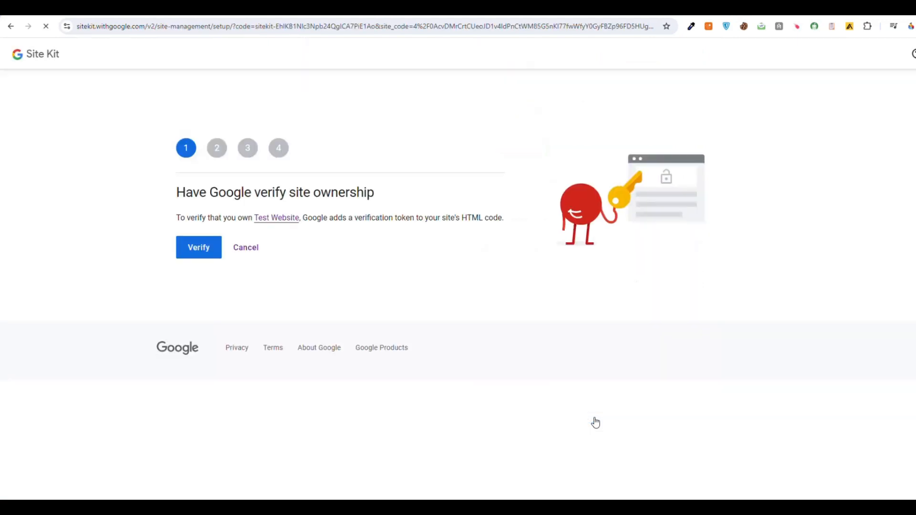
Verify ownership of Test Website, allow metrics in its dashboard, and continue through the remaining stages to the Google Analytics setup
{"action": "left_click", "coordinate": [189, 258]}
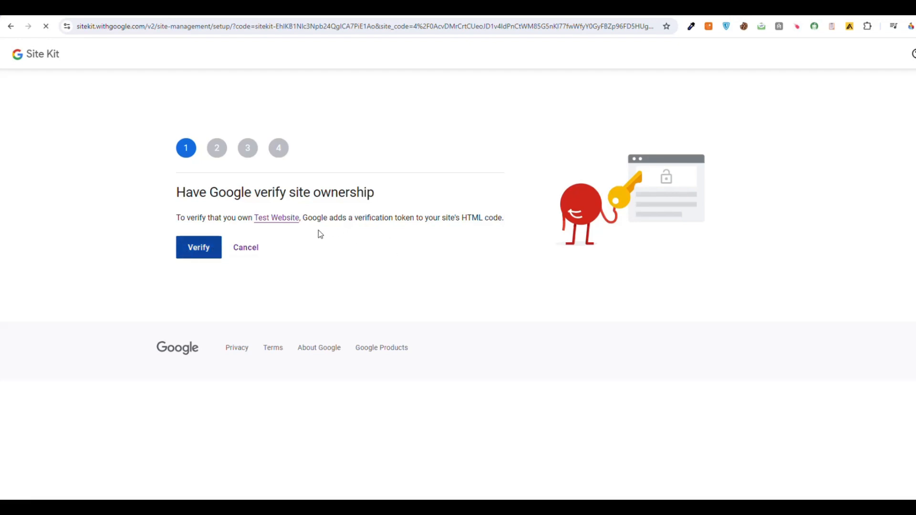
{"action": "left_click", "coordinate": [206, 253]}
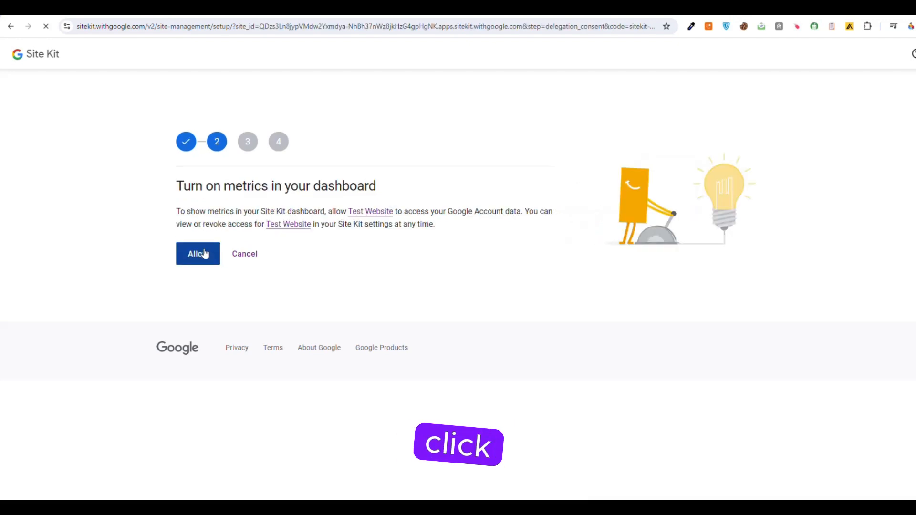
{"action": "left_click", "coordinate": [205, 254]}
{"action": "left_click", "coordinate": [206, 256]}
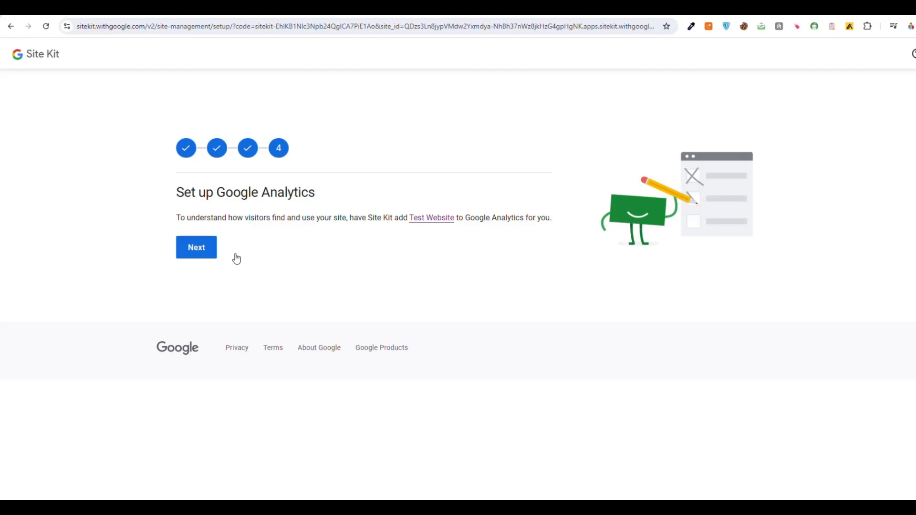
{"action": "left_click", "coordinate": [194, 259]}
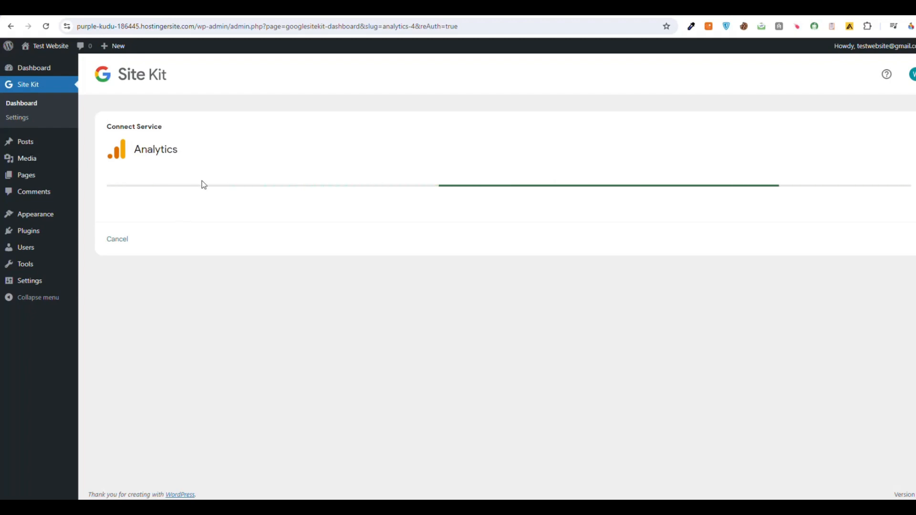
Connect Analytics to the "test website" account with a new property and web data stream, keeping enhanced measurement enabled, and complete the setup
{"action": "left_click", "coordinate": [161, 219]}
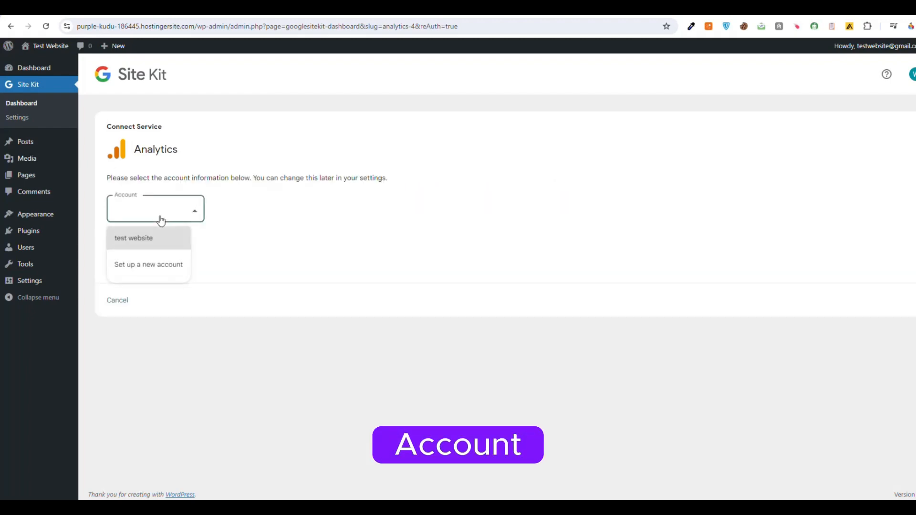
{"action": "left_click", "coordinate": [159, 243]}
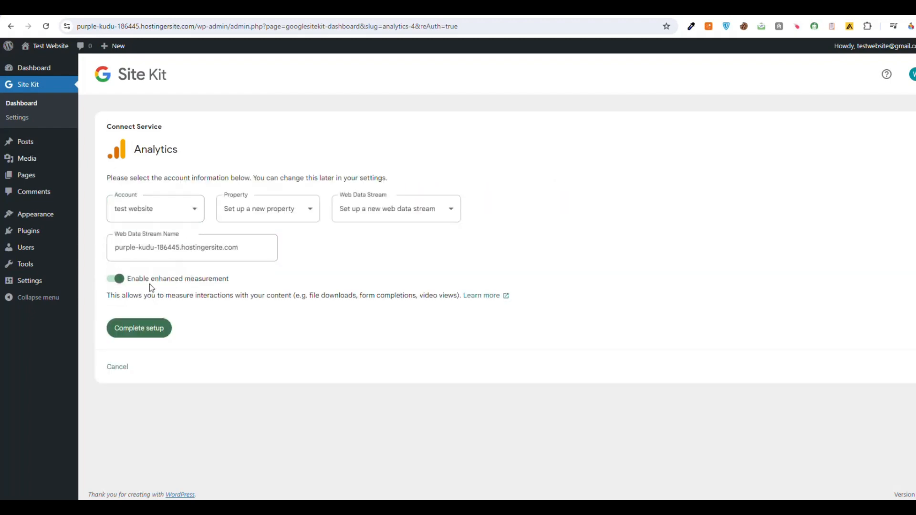
{"action": "left_click", "coordinate": [144, 325]}
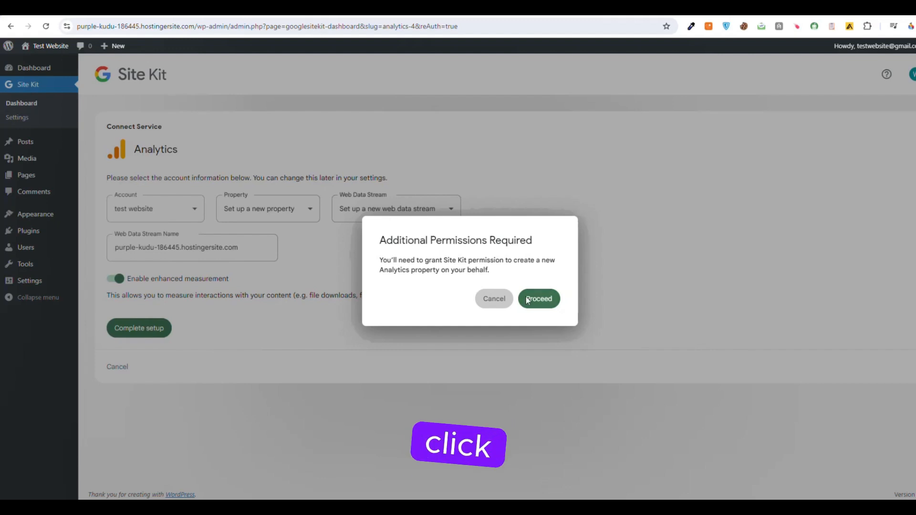
Grant Site Kit the additional permission to create an Analytics property, signing in again with the same Google account
{"action": "left_click", "coordinate": [527, 300]}
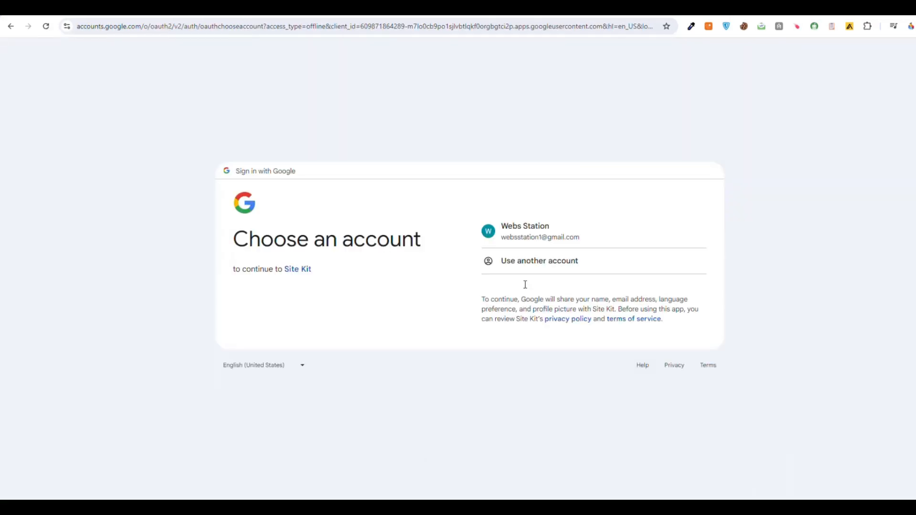
{"action": "left_click", "coordinate": [524, 229]}
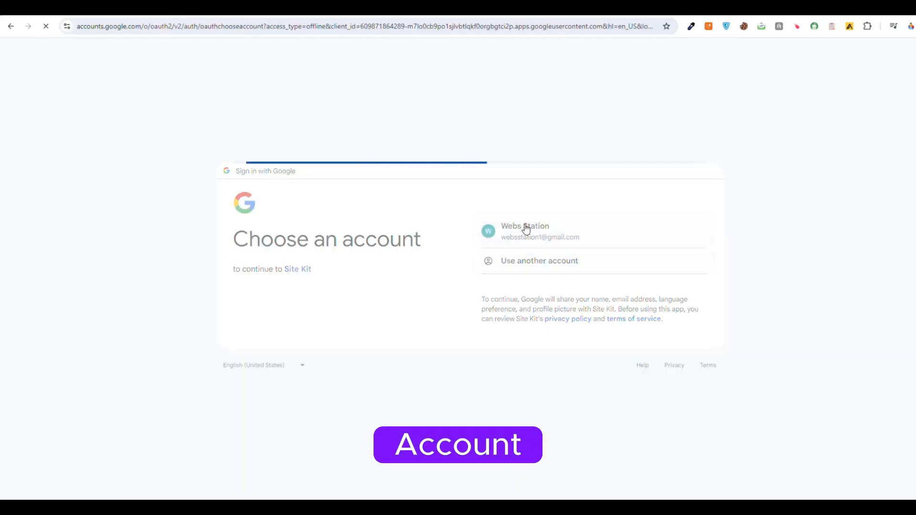
{"action": "left_click", "coordinate": [538, 326]}
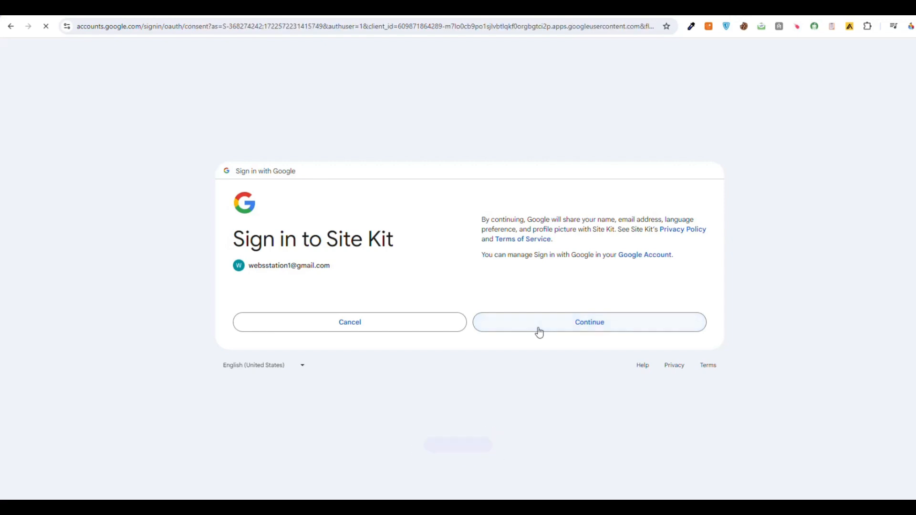
{"action": "left_click", "coordinate": [542, 376]}
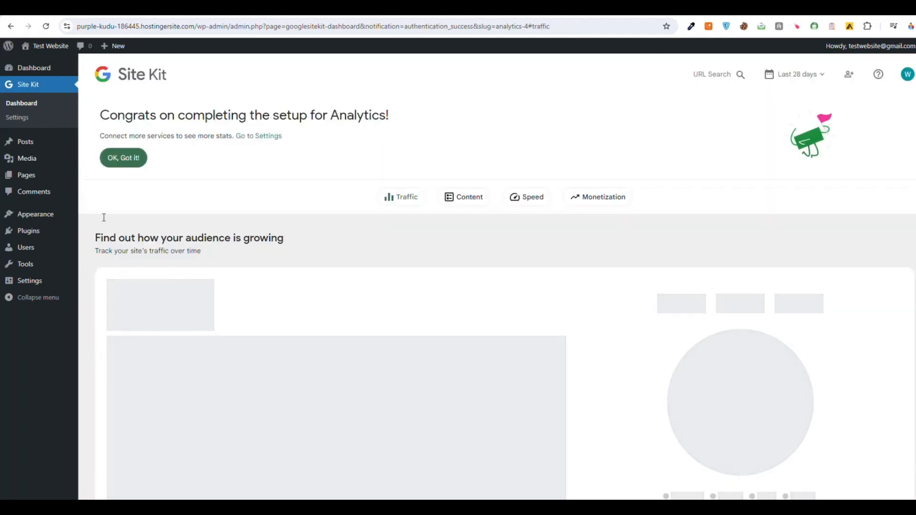
{"action": "left_click_drag", "start_coordinate": [97, 114], "coordinate": [454, 110]}
{"action": "left_click", "coordinate": [454, 111]}
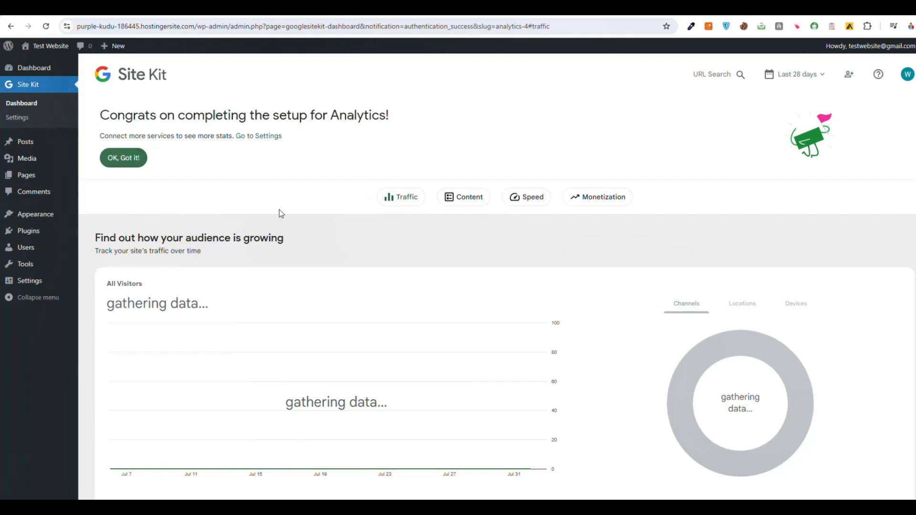